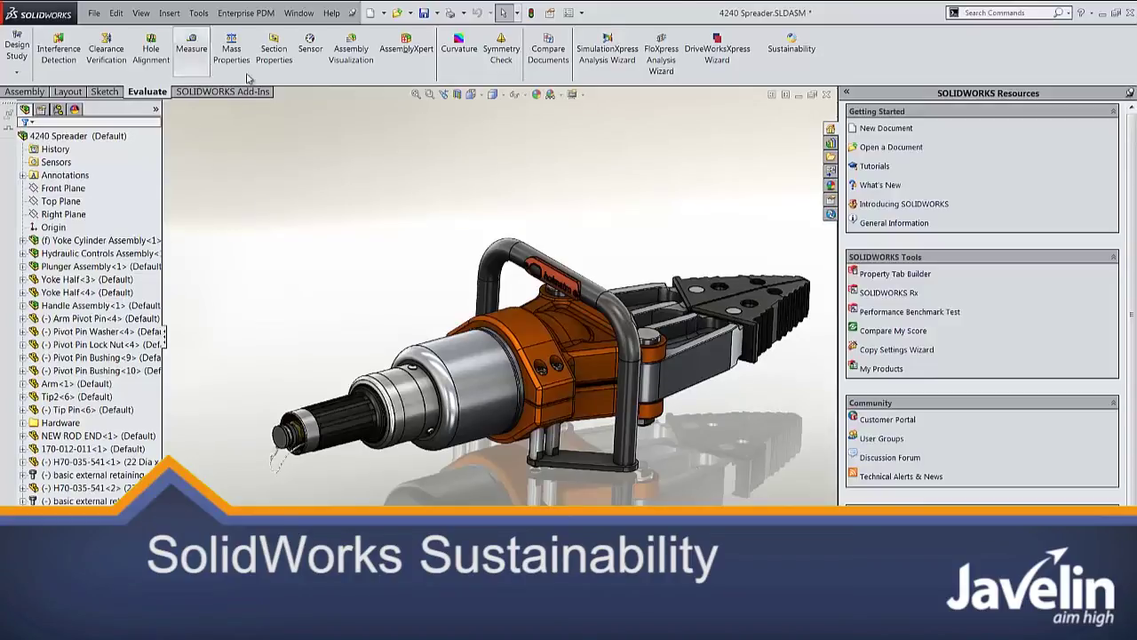
# Start the Sustainability analysis and assign the Steel class material 1023 Carbon Steel Sheet (SS) to the Arm Pivot Pin
pyautogui.click(794, 66)
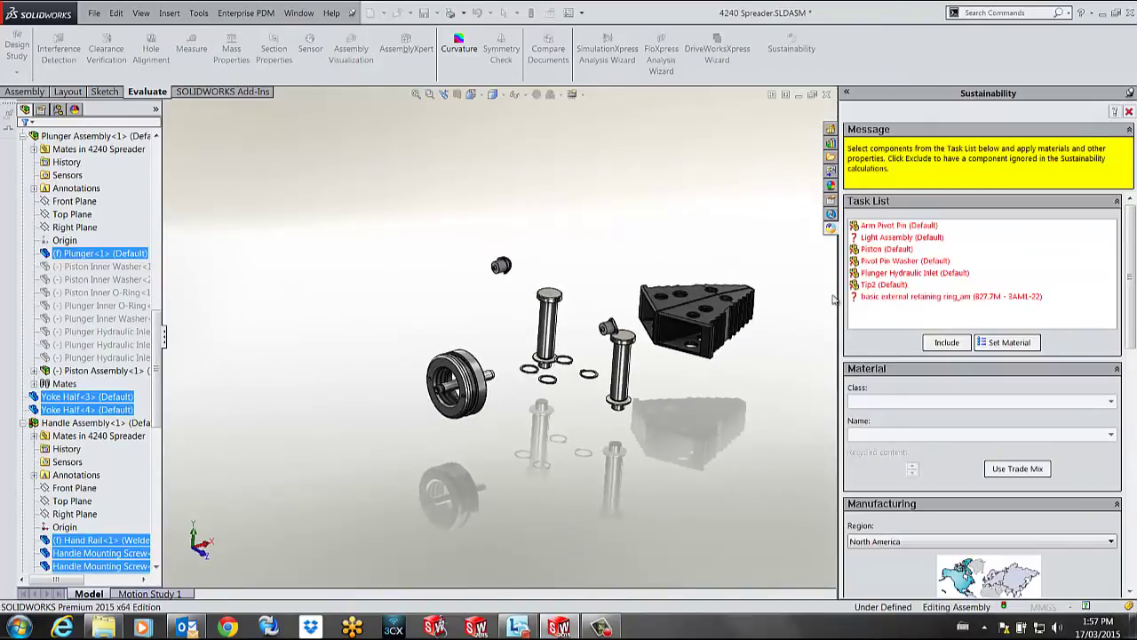
pyautogui.click(889, 226)
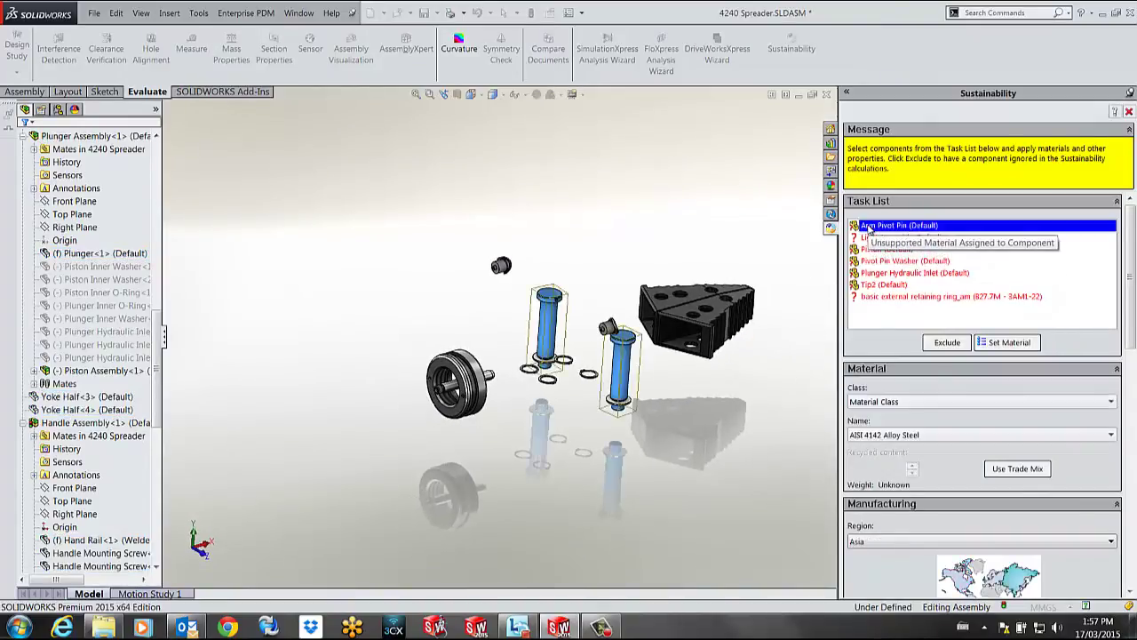
pyautogui.click(911, 395)
pyautogui.click(915, 129)
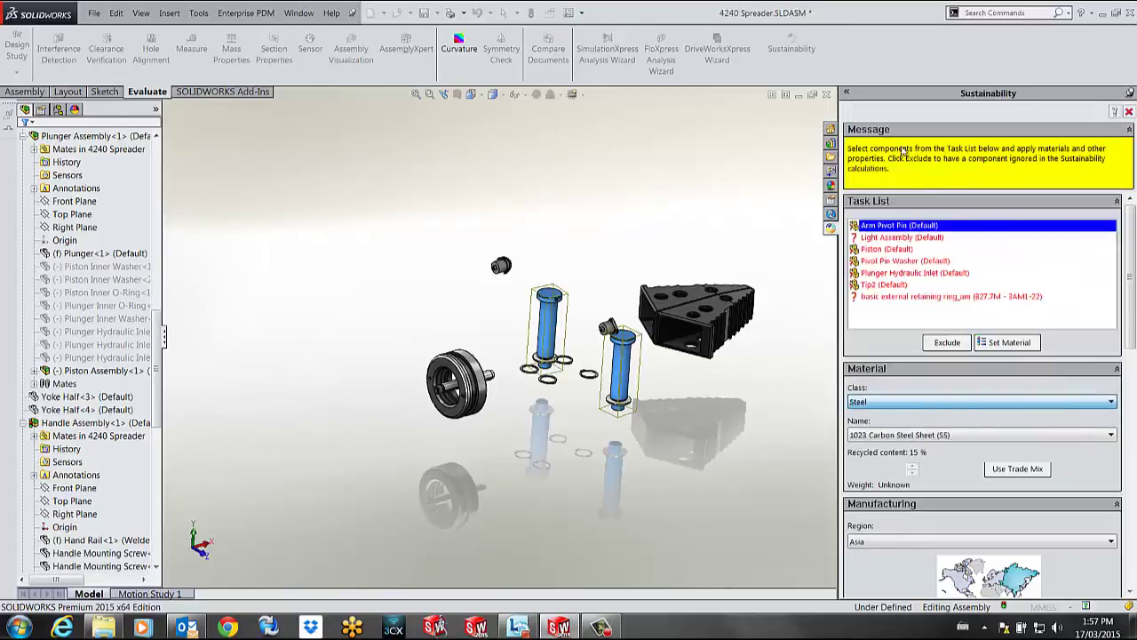
# Assign the Plastics material class to the Light Assembly and the Aluminium Alloys material 1060 Alloy to the Piston
pyautogui.click(902, 238)
pyautogui.click(900, 402)
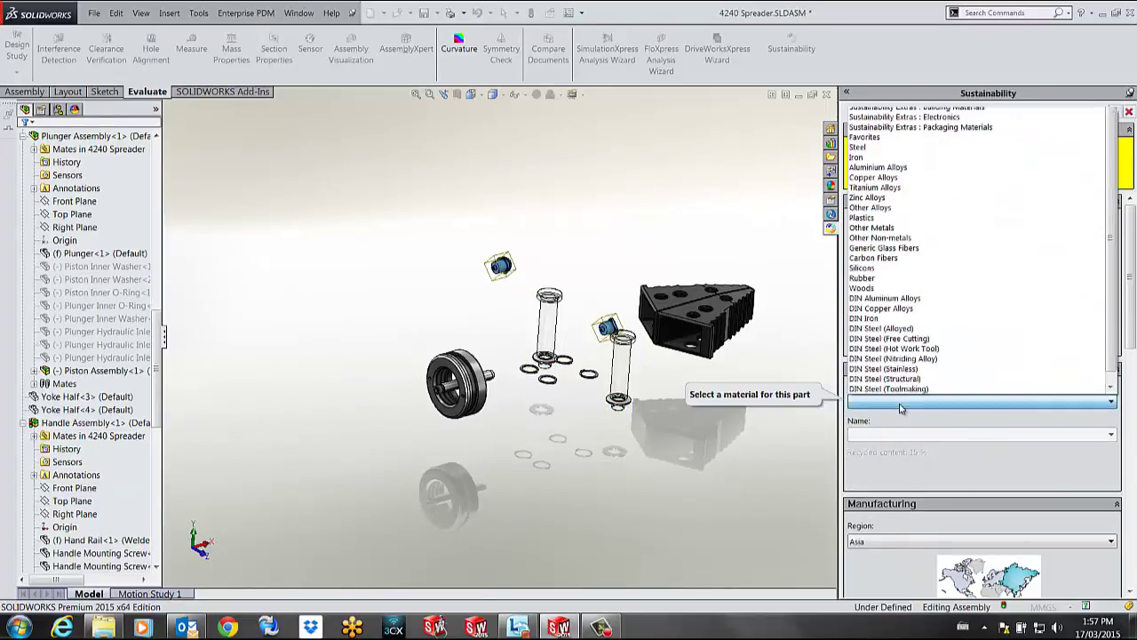
pyautogui.click(890, 219)
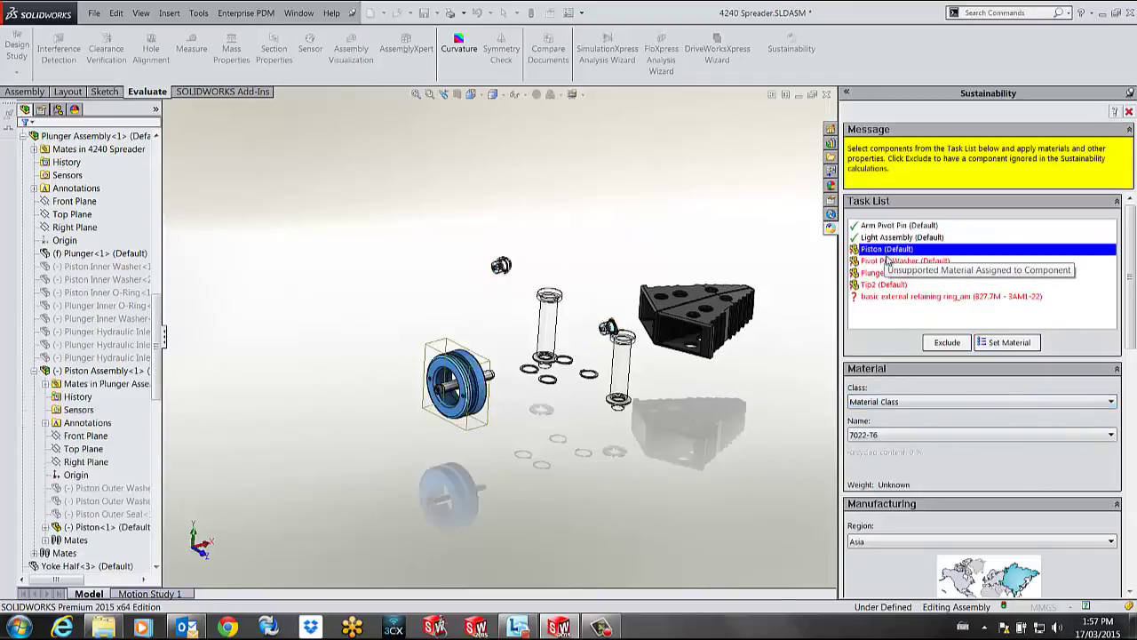
pyautogui.click(908, 400)
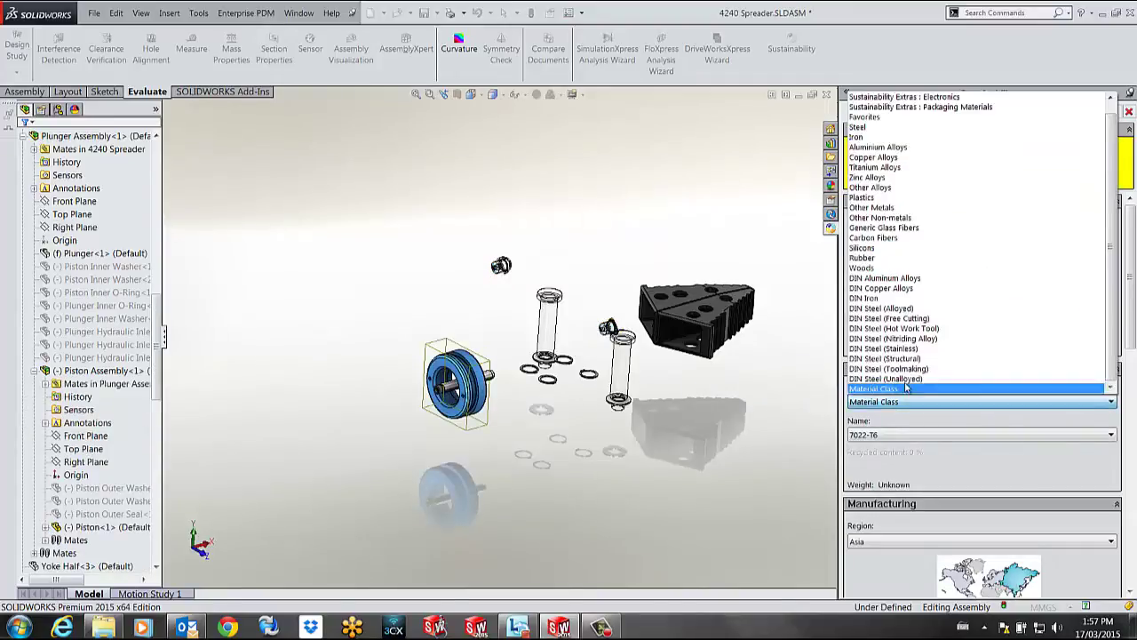
pyautogui.click(876, 148)
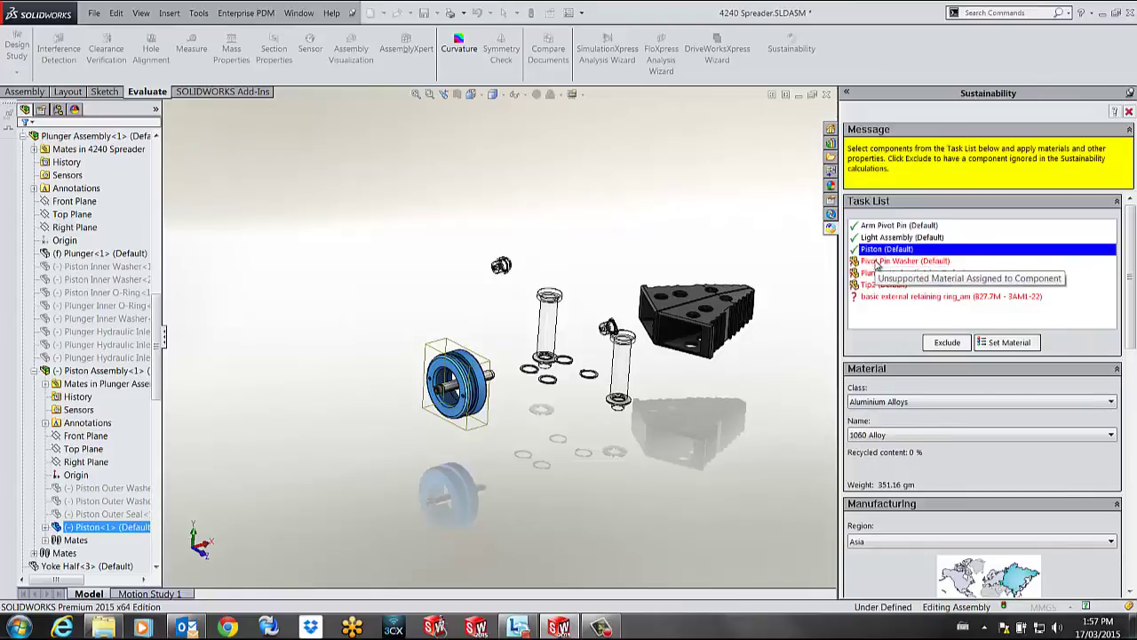
# Exclude the Pivot Pin Washer, Plunger Hydraulic Inlet and basic external retaining ring from the sustainability calculations
pyautogui.click(877, 261)
pyautogui.keyDown('ctrl'); pyautogui.click(881, 272); pyautogui.keyUp('ctrl')
pyautogui.keyDown('ctrl'); pyautogui.click(888, 296); pyautogui.keyUp('ctrl')
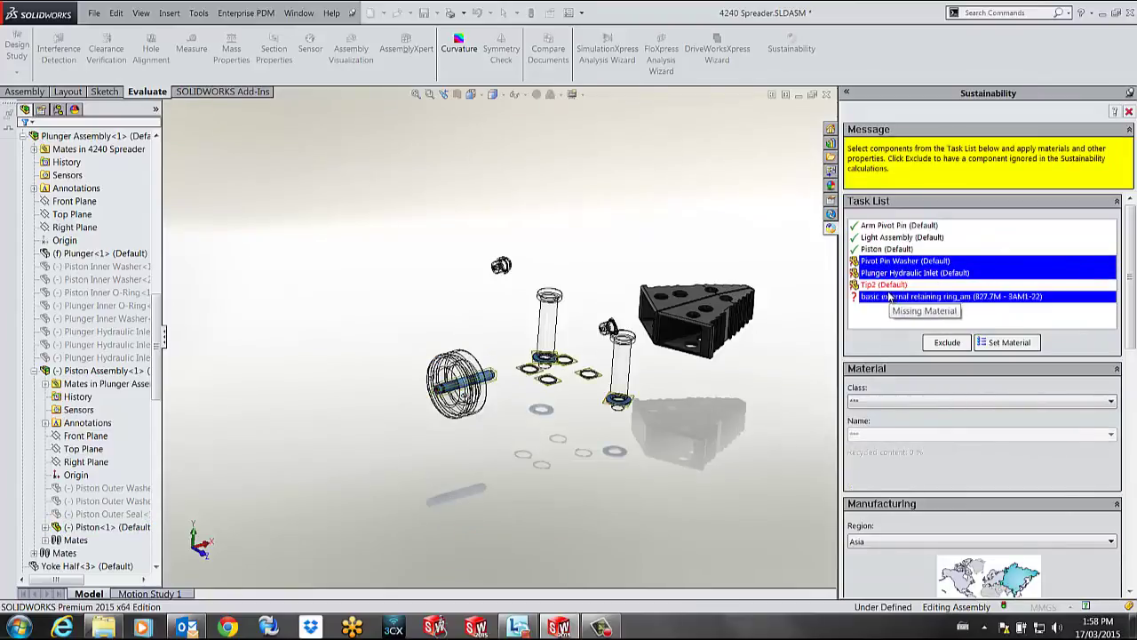
pyautogui.click(947, 342)
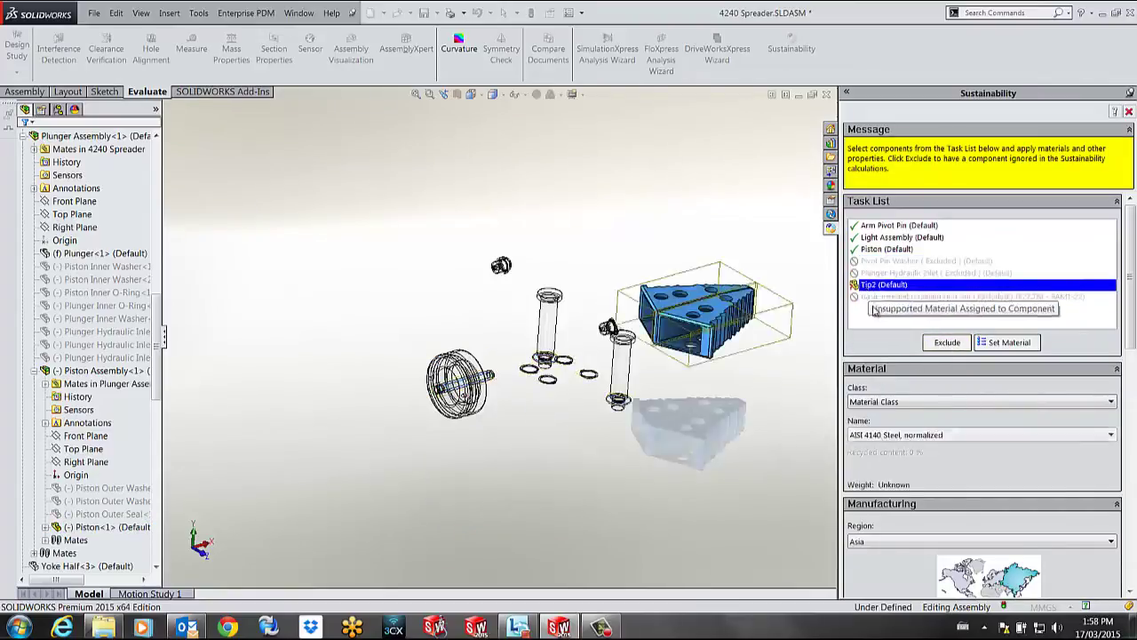
# Assign the Rubber class material Natural Rubber to the Tip2 component
pyautogui.click(896, 401)
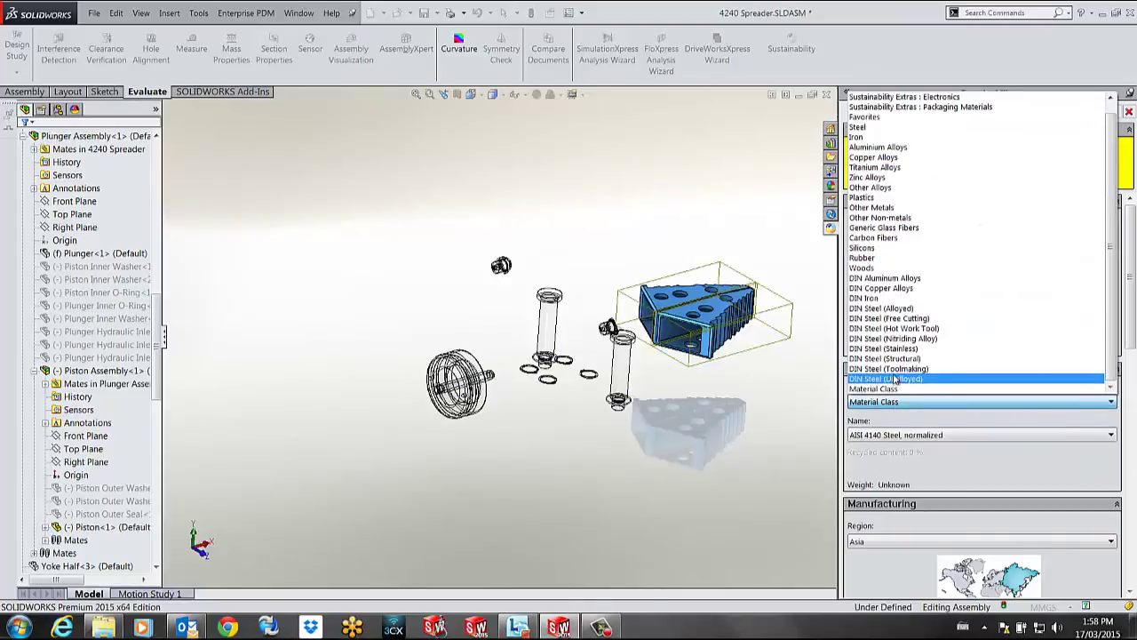
pyautogui.click(889, 258)
pyautogui.click(893, 435)
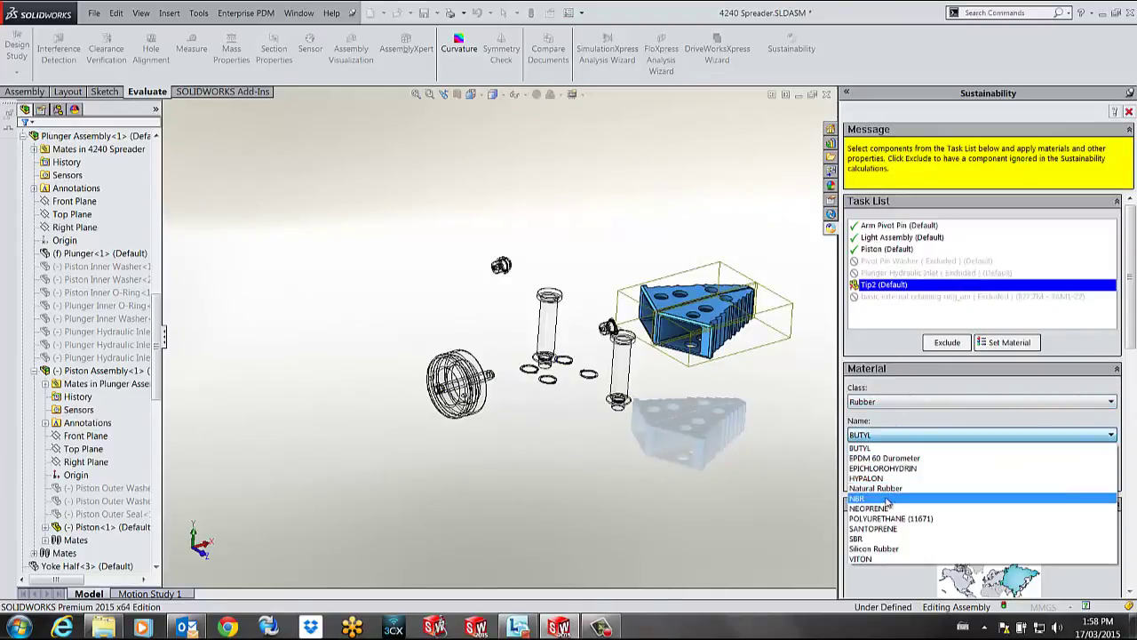
pyautogui.click(879, 488)
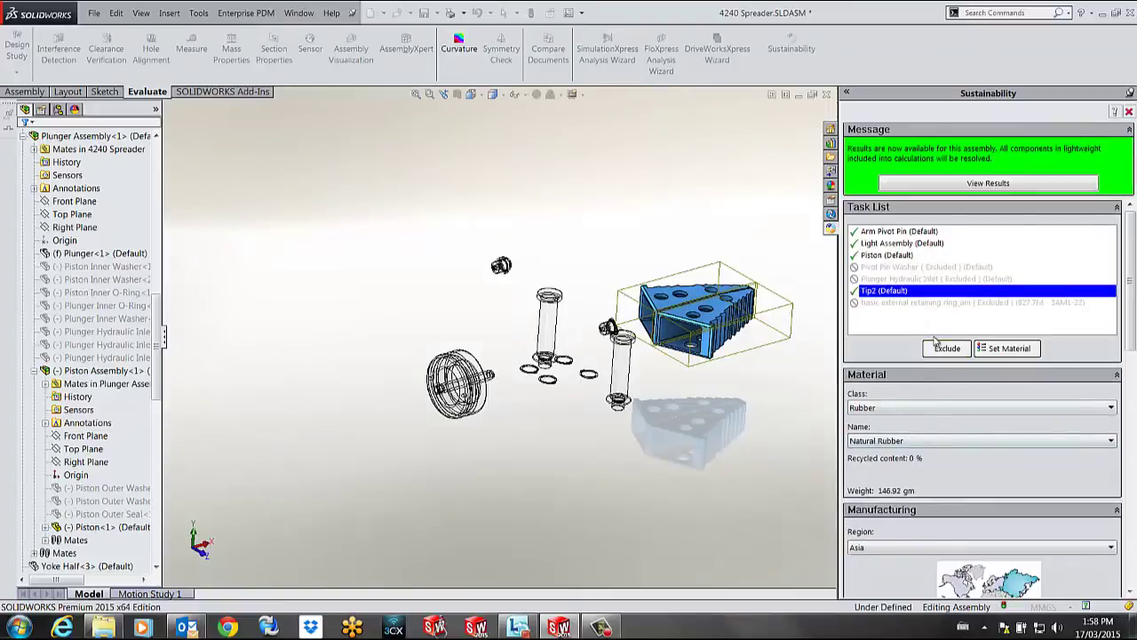
# Display the assembly's sustainability results and set the assembly process region to Asia with a built-to-last value of 10 years
pyautogui.click(970, 184)
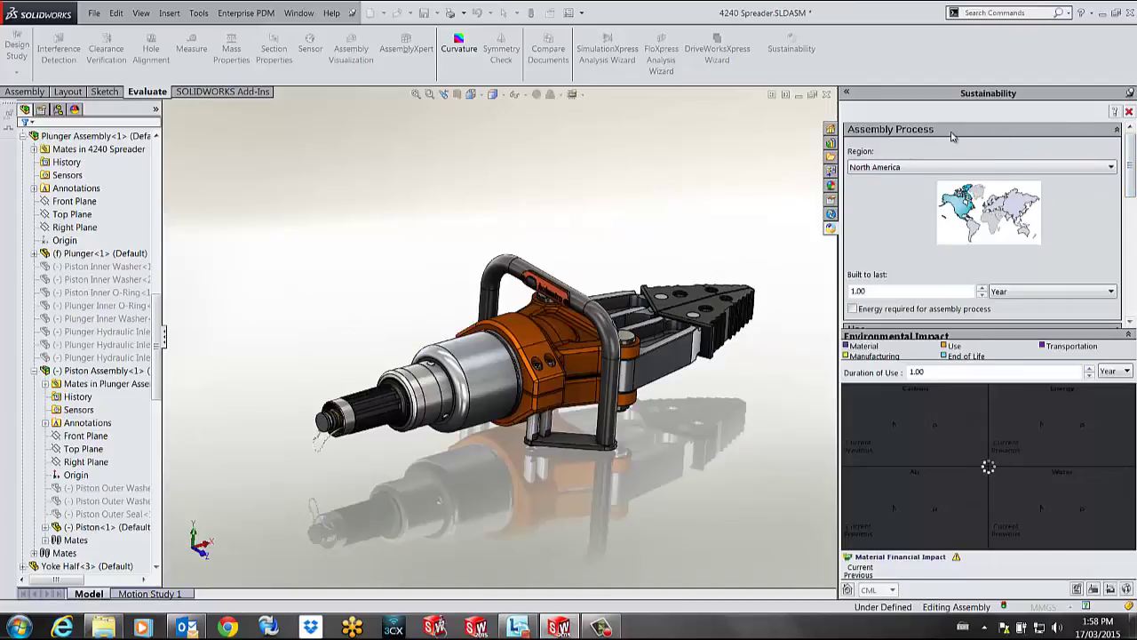
pyautogui.click(913, 167)
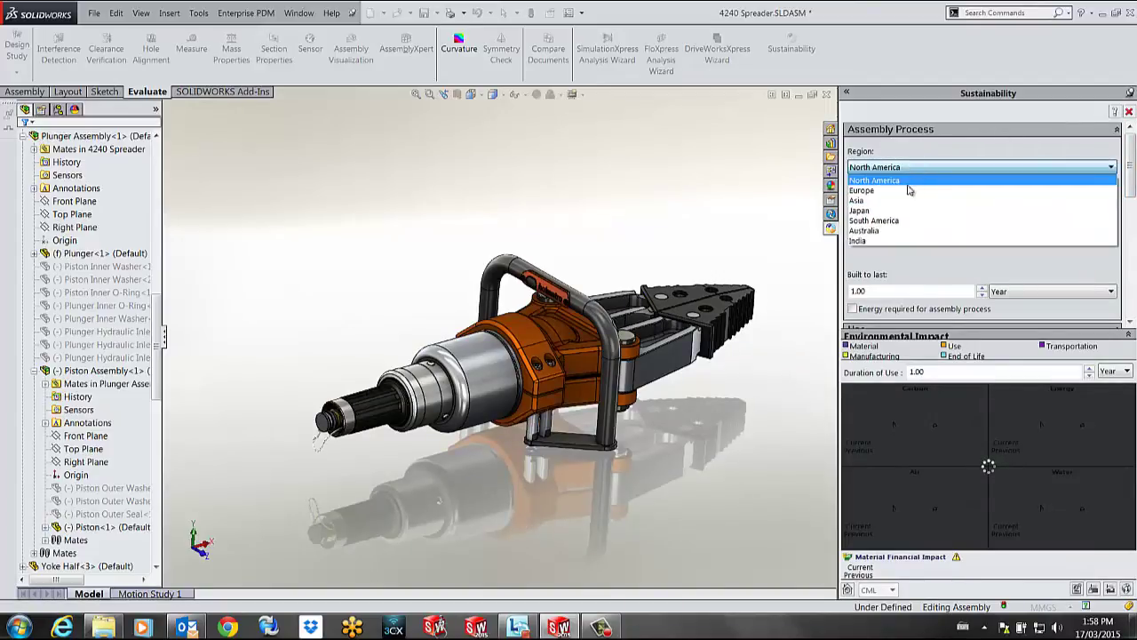
pyautogui.click(895, 201)
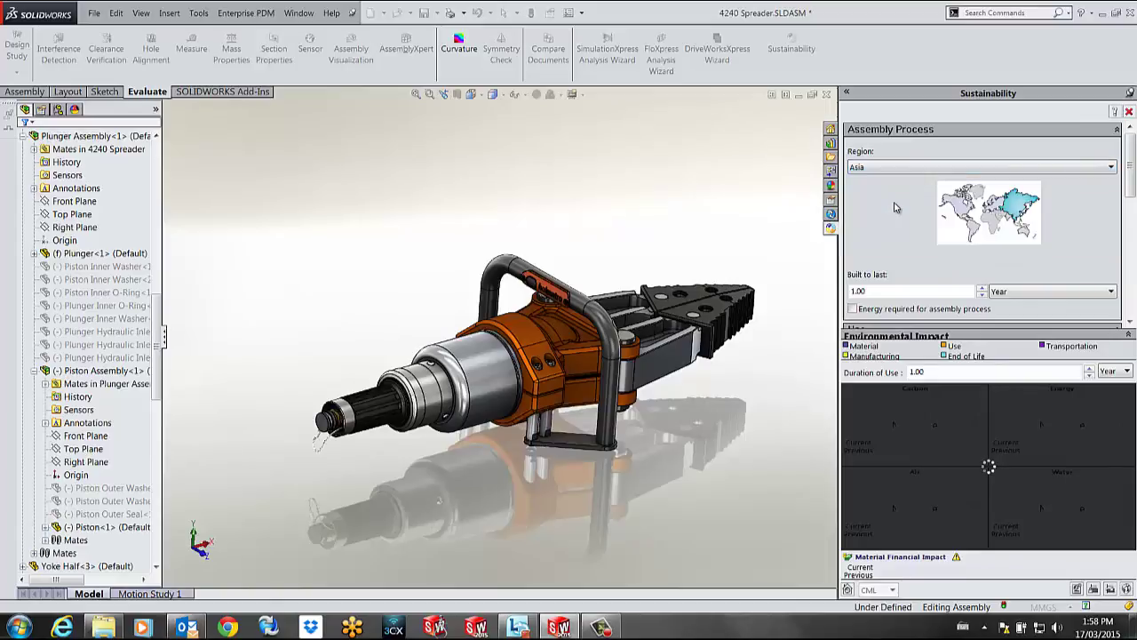
pyautogui.moveTo(888, 292); pyautogui.dragTo(835, 296)
pyautogui.write('10')
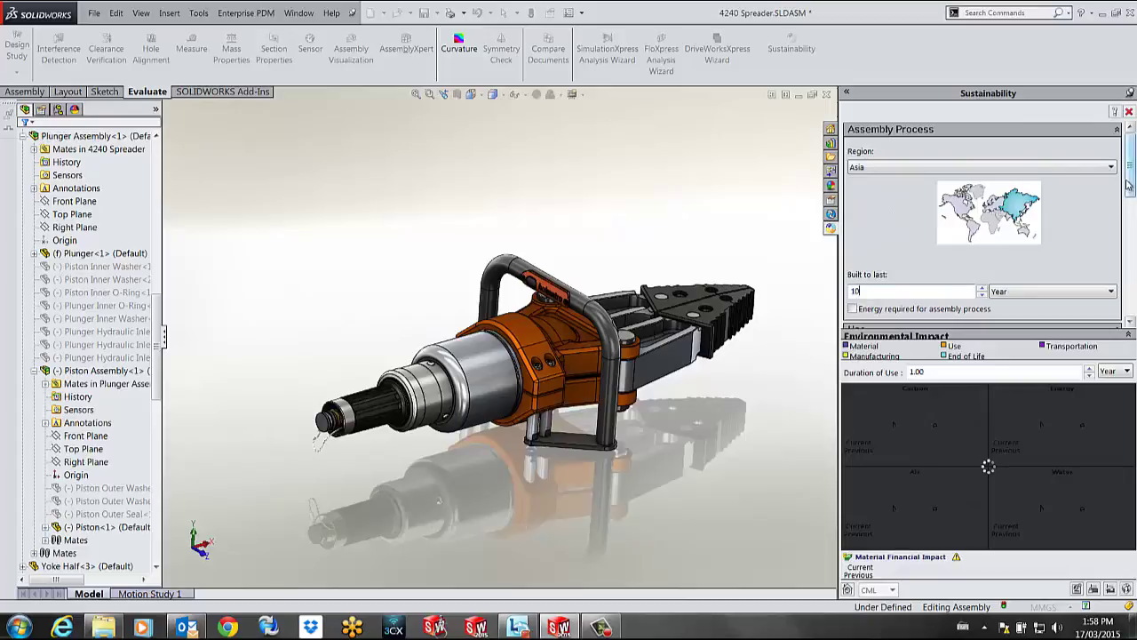
pyautogui.moveTo(1130, 184); pyautogui.dragTo(1133, 212)
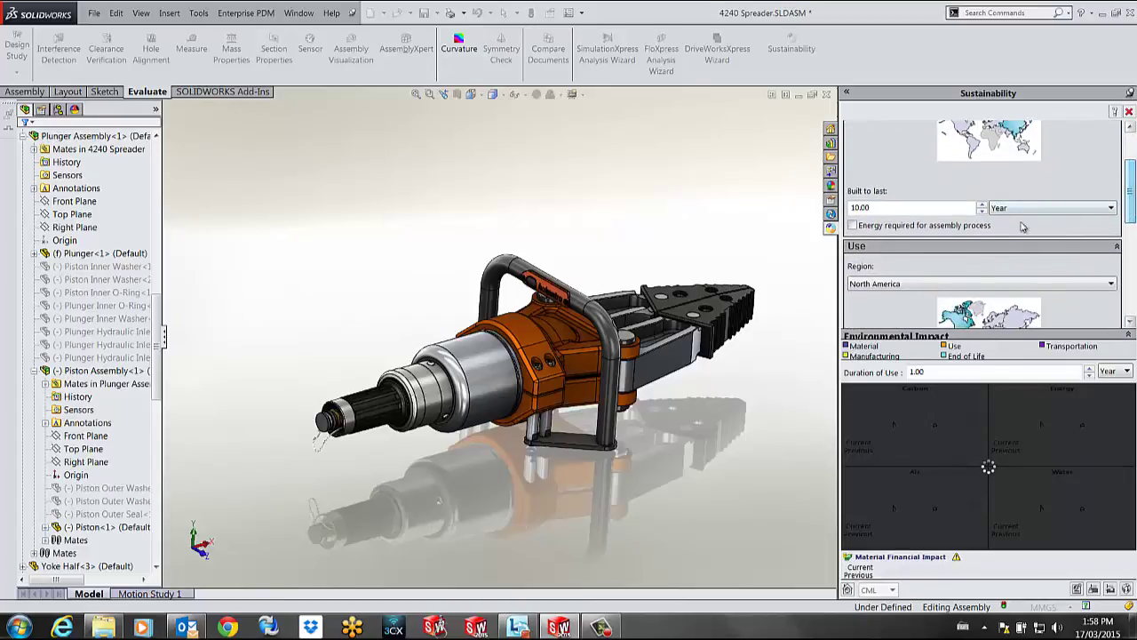
pyautogui.click(950, 226)
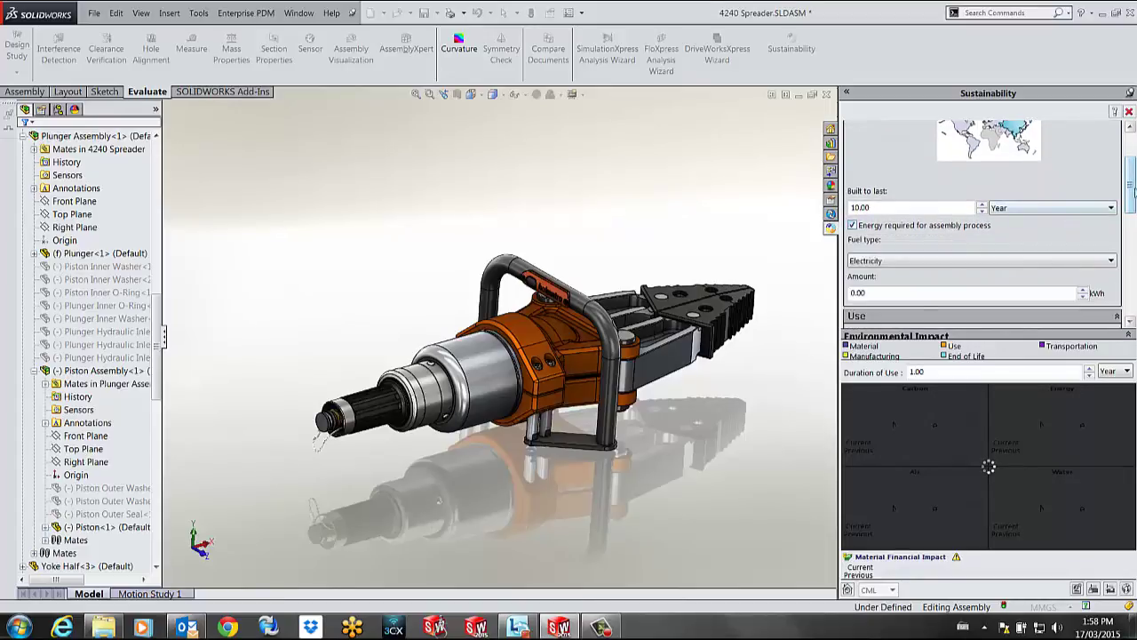
pyautogui.scroll(-2, 1099, 217)
pyautogui.click(1105, 215)
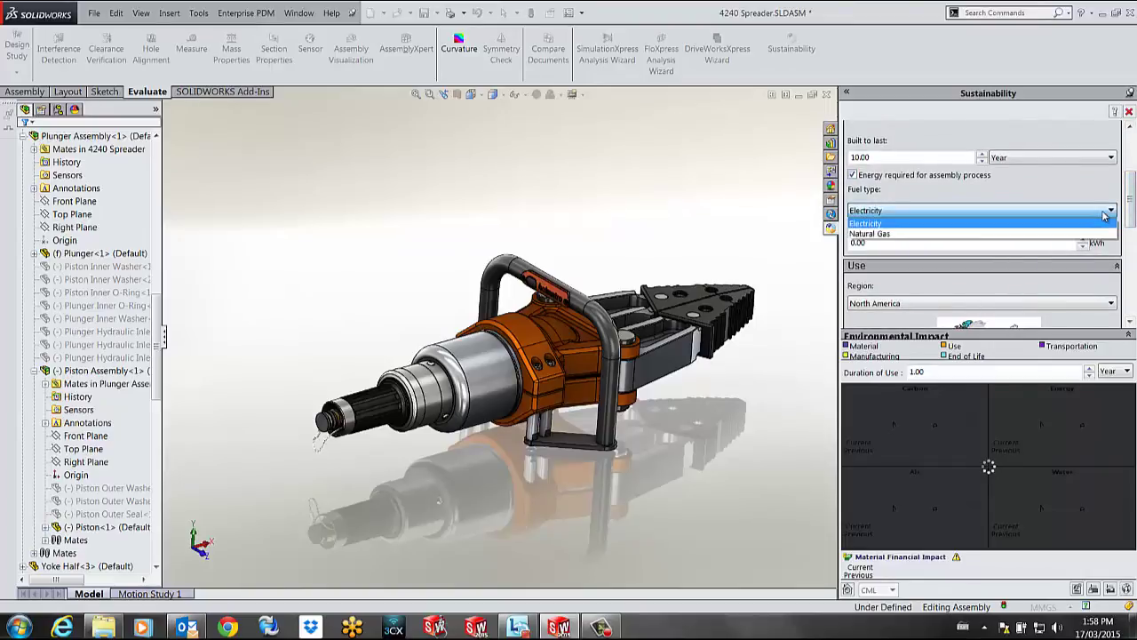
pyautogui.click(1093, 222)
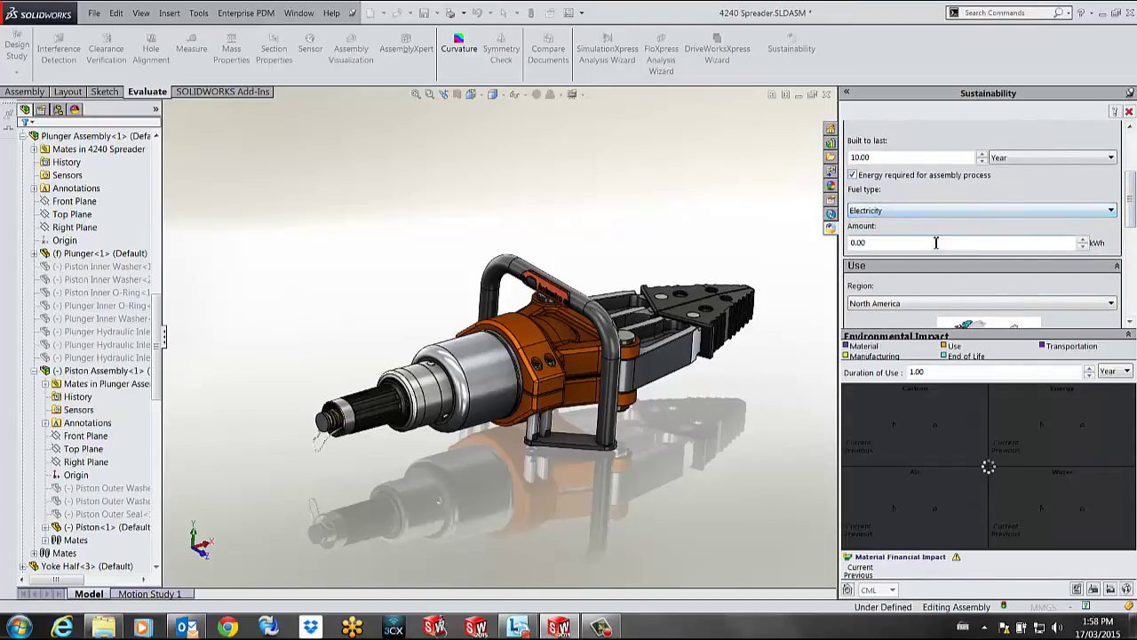
pyautogui.click(916, 176)
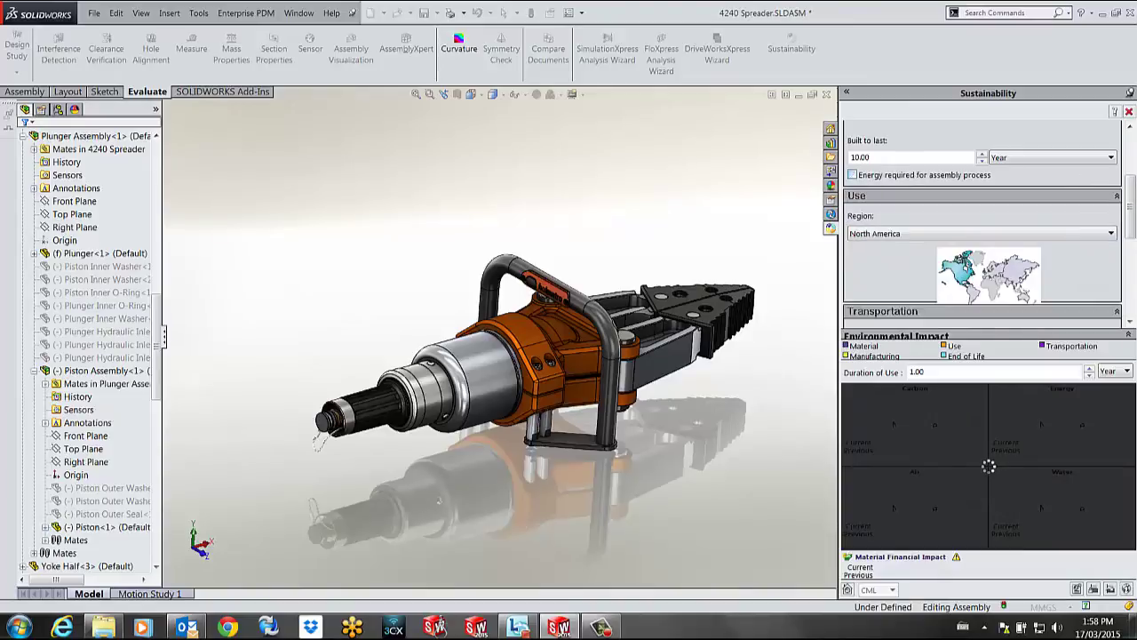
# Review the Use, Transportation and End of Life settings and the material share in the energy and carbon charts
pyautogui.scroll(-2, 1130, 196)
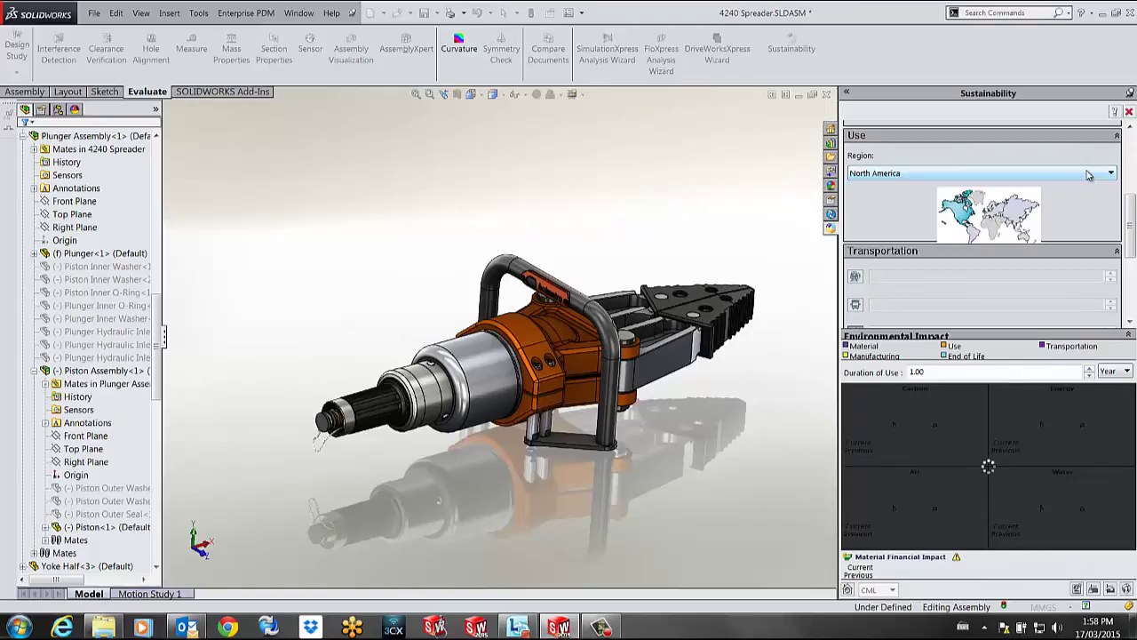
pyautogui.scroll(-2, 1131, 235)
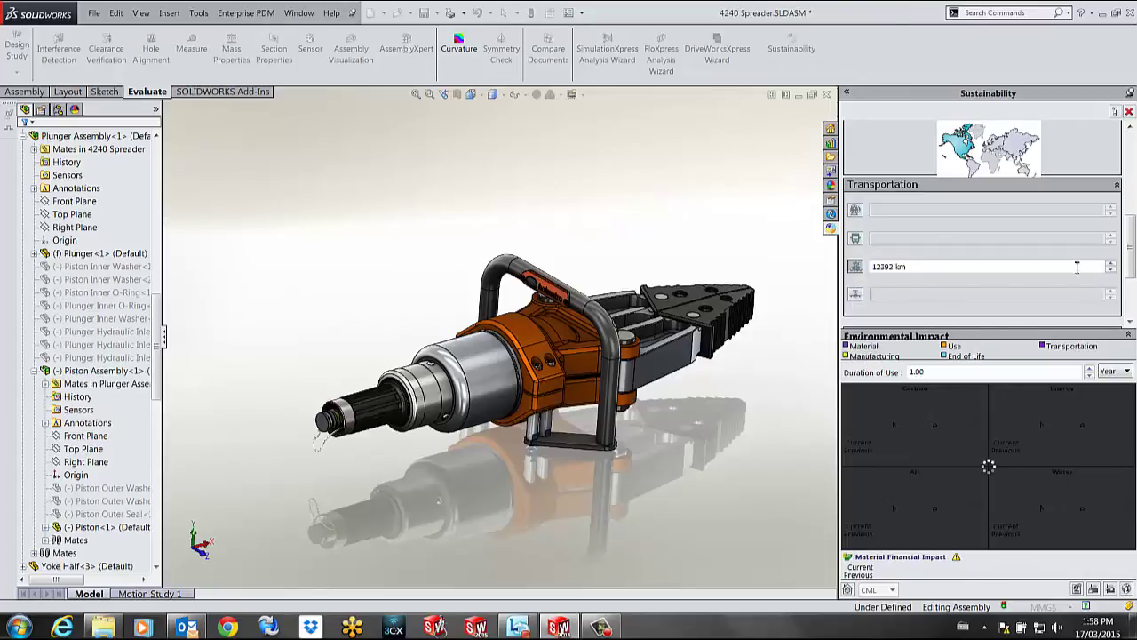
pyautogui.moveTo(1131, 250); pyautogui.dragTo(1131, 286)
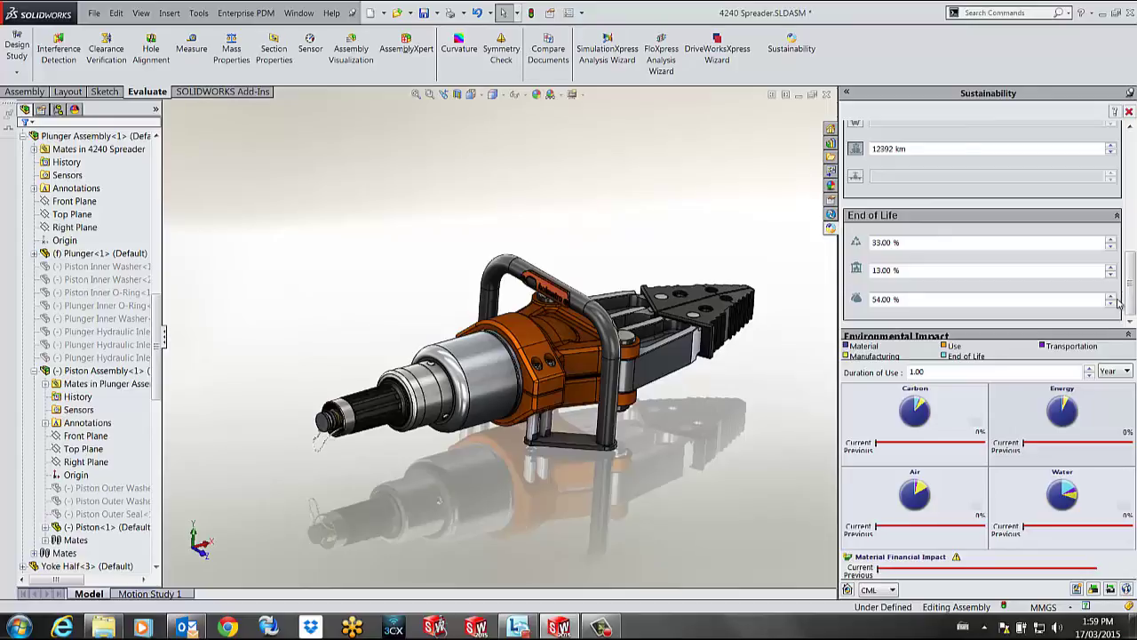
pyautogui.moveTo(1092, 346)
pyautogui.moveTo(1075, 427)
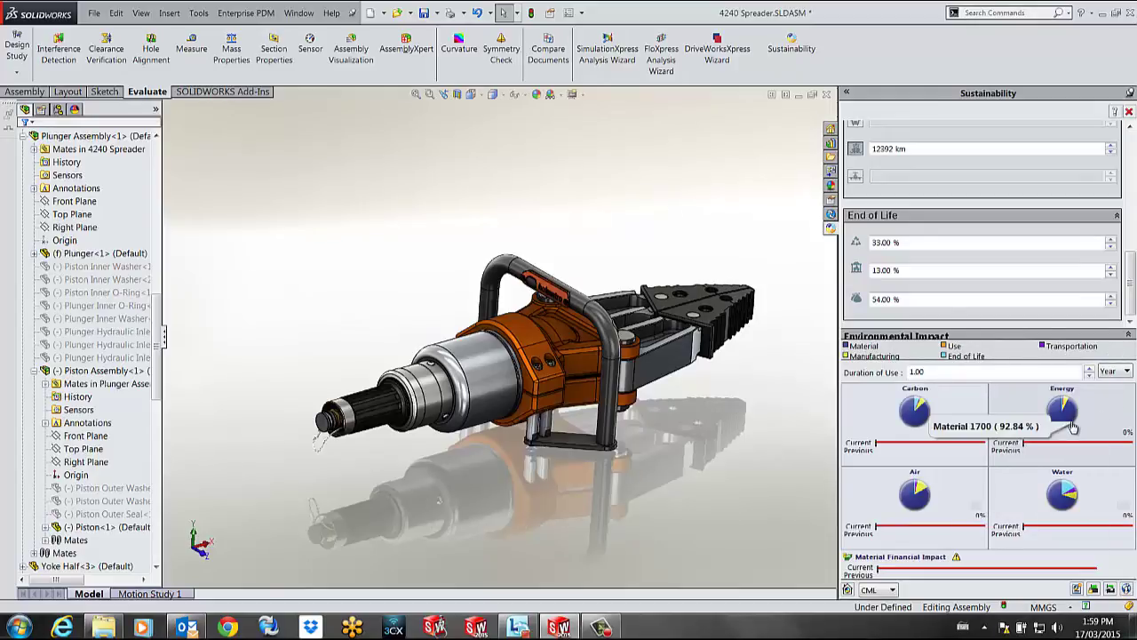
pyautogui.moveTo(919, 431)
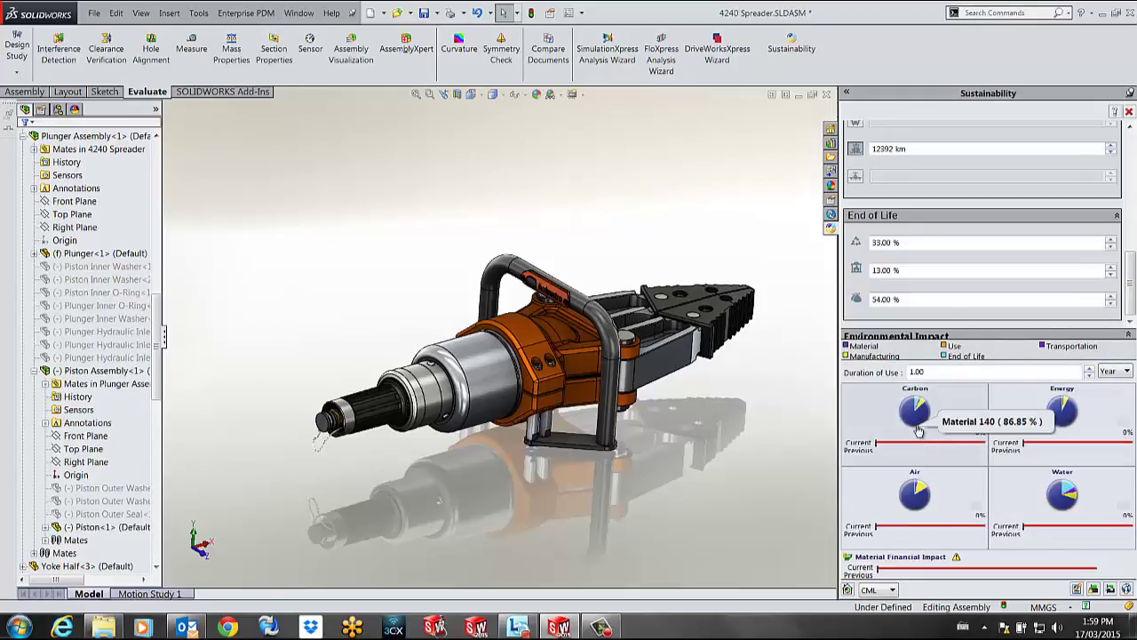
pyautogui.moveTo(869, 349)
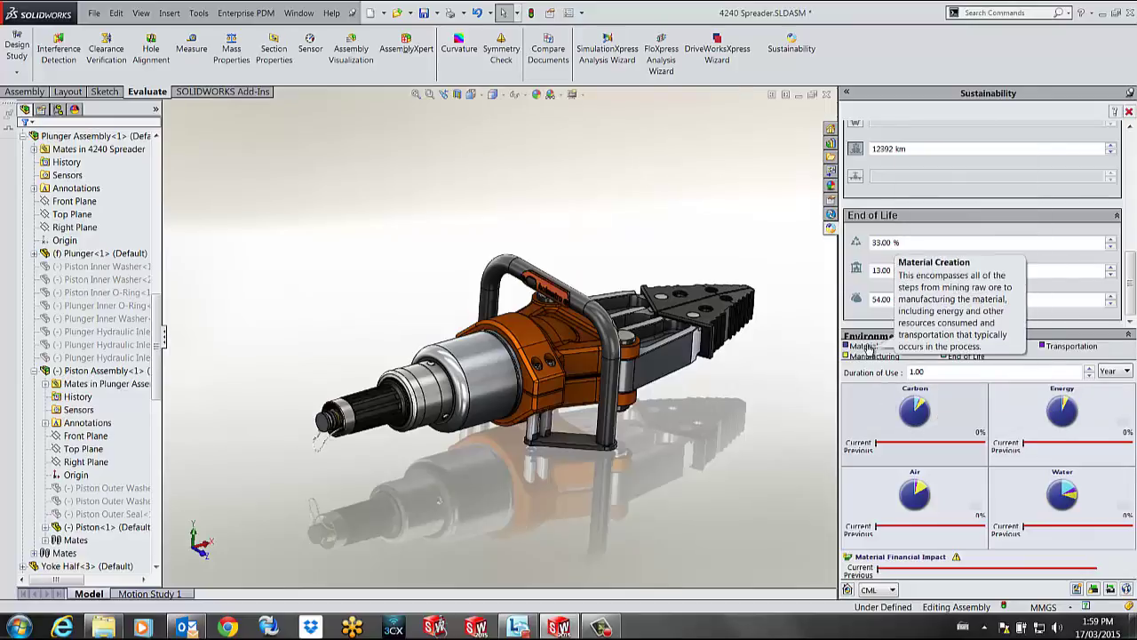
# Examine the detailed breakdowns of carbon footprint, energy consumption, air acidification and water eutrophication in turn, returning to the impact overview
pyautogui.click(919, 430)
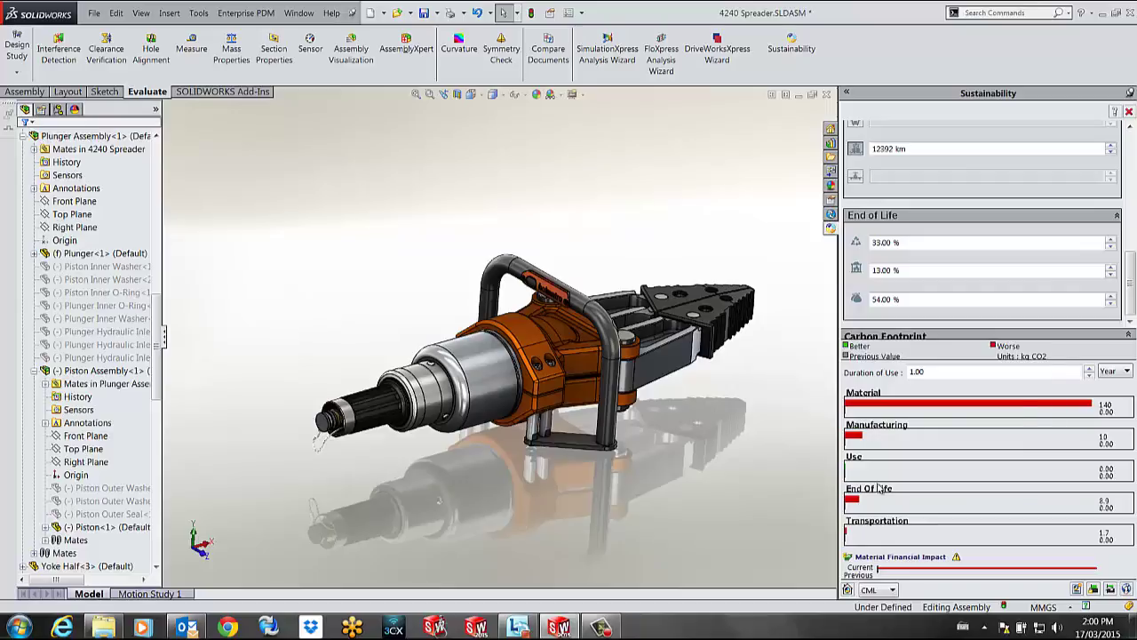
pyautogui.click(848, 589)
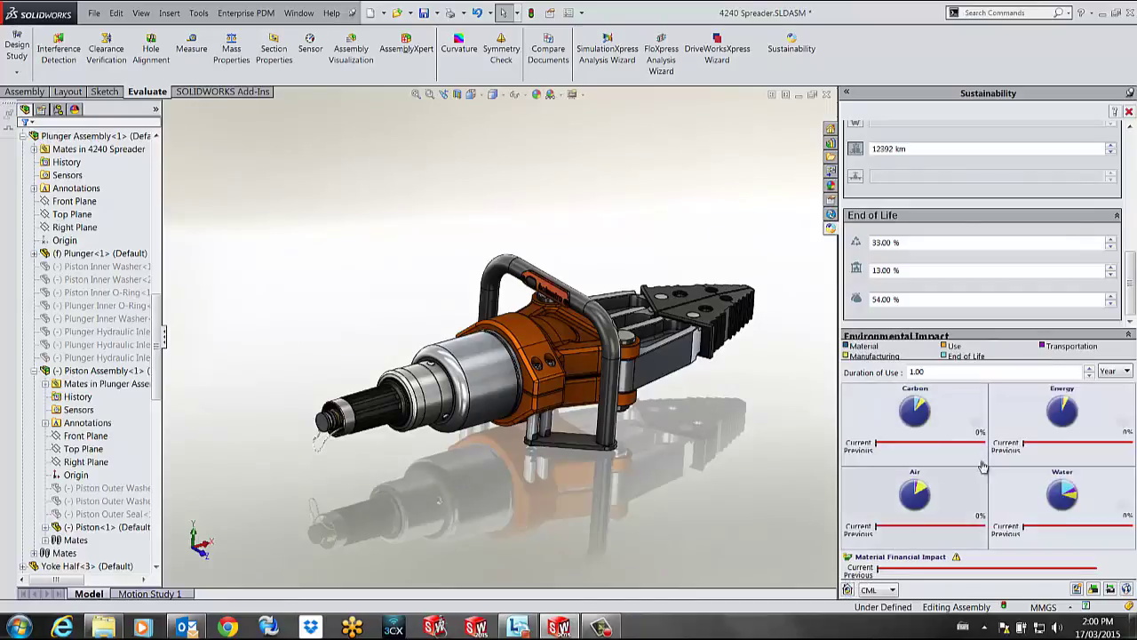
pyautogui.click(1072, 434)
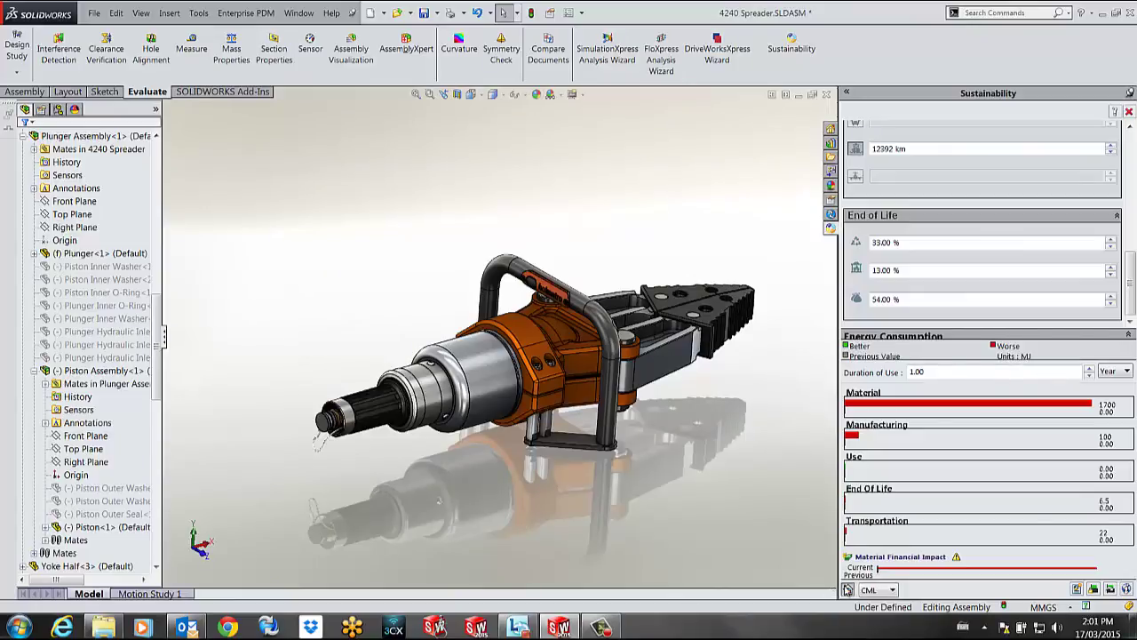
pyautogui.click(853, 533)
pyautogui.click(906, 512)
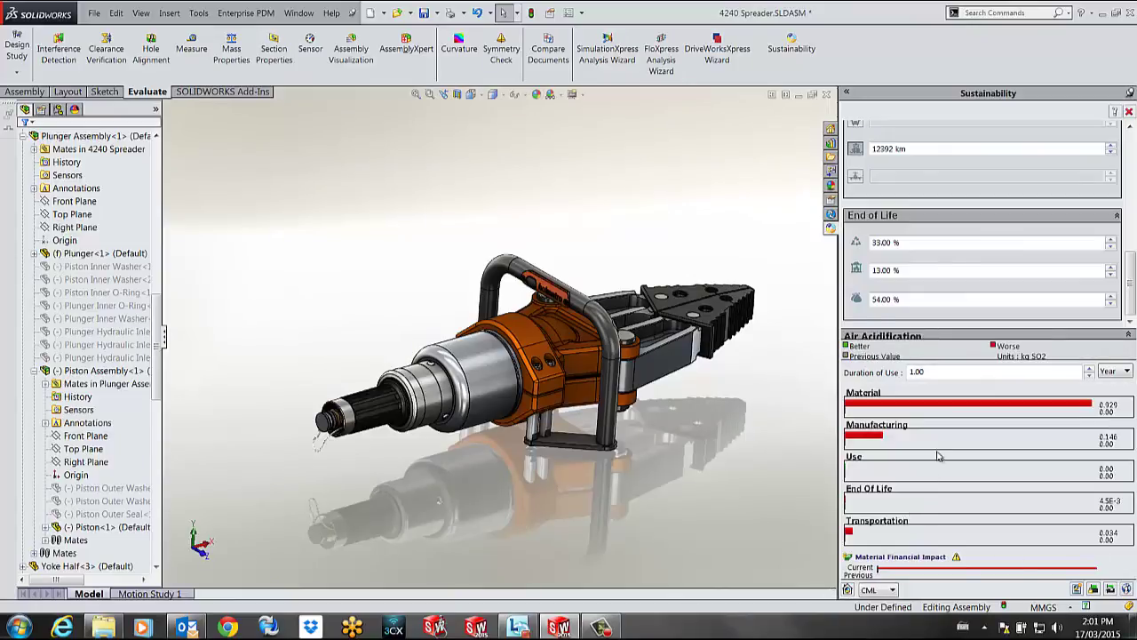
pyautogui.click(849, 590)
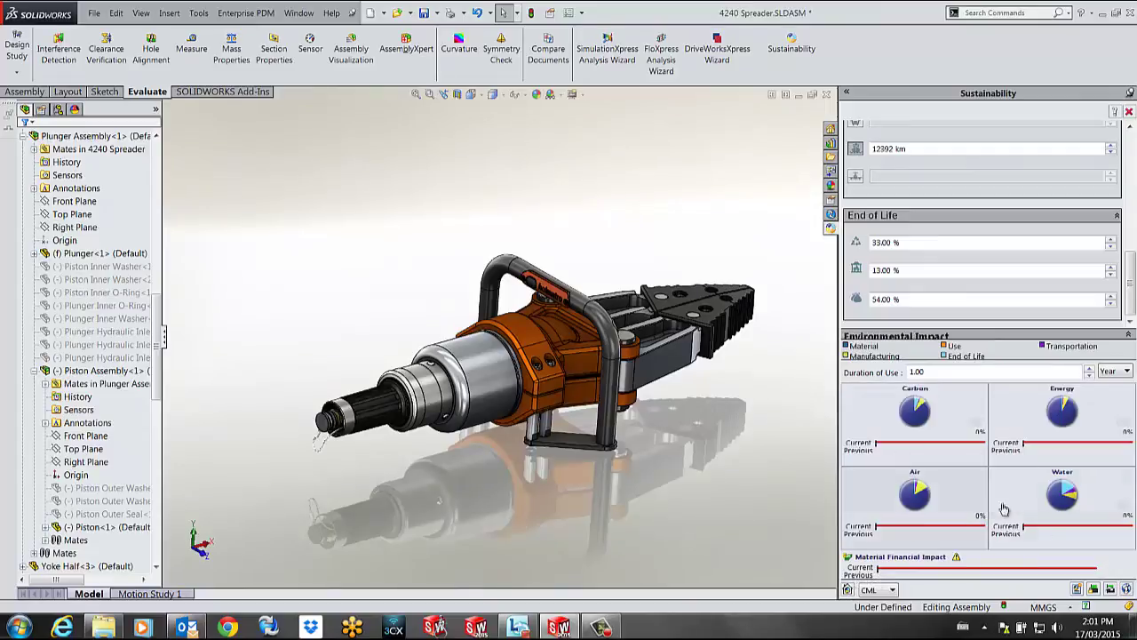
pyautogui.click(1048, 502)
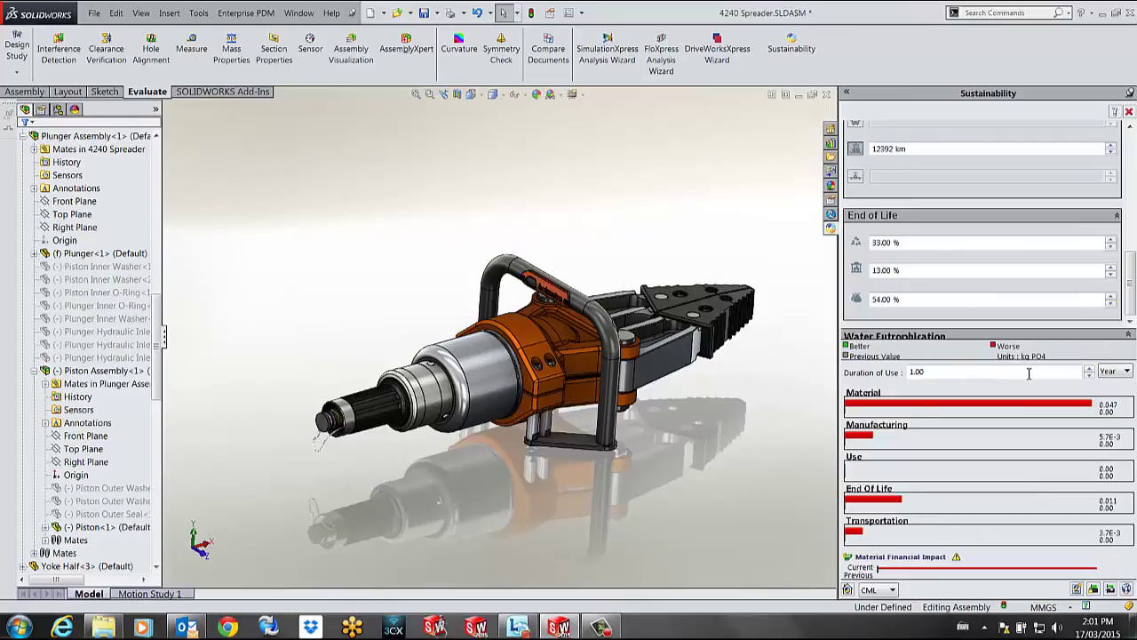
pyautogui.click(849, 590)
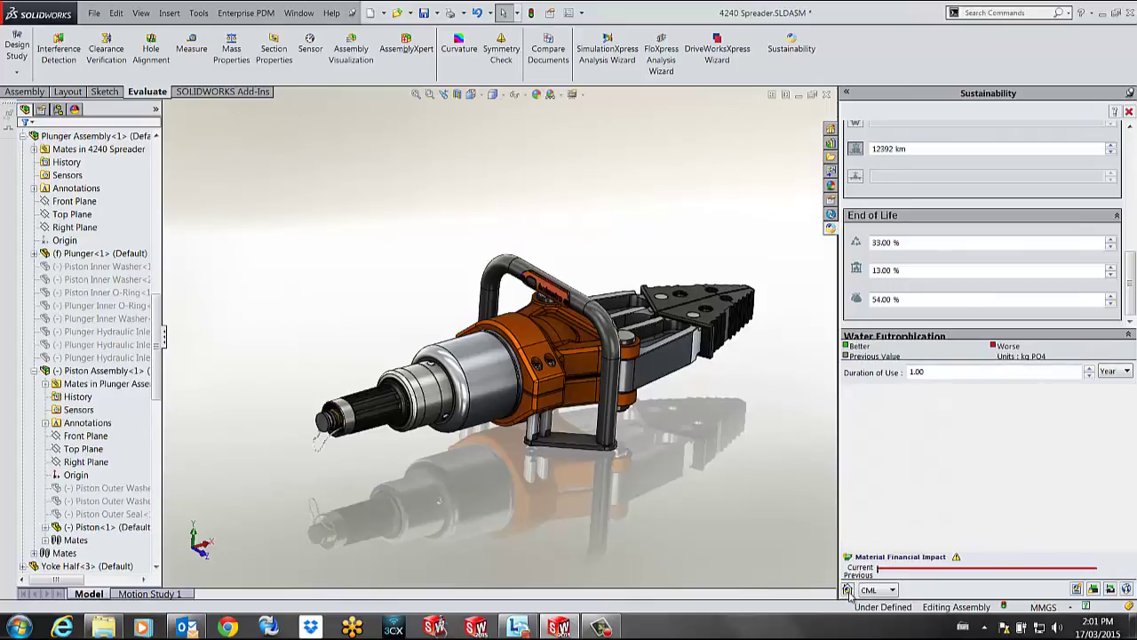
# Set the assembly's current environmental impact as the baseline for comparison
pyautogui.click(1096, 591)
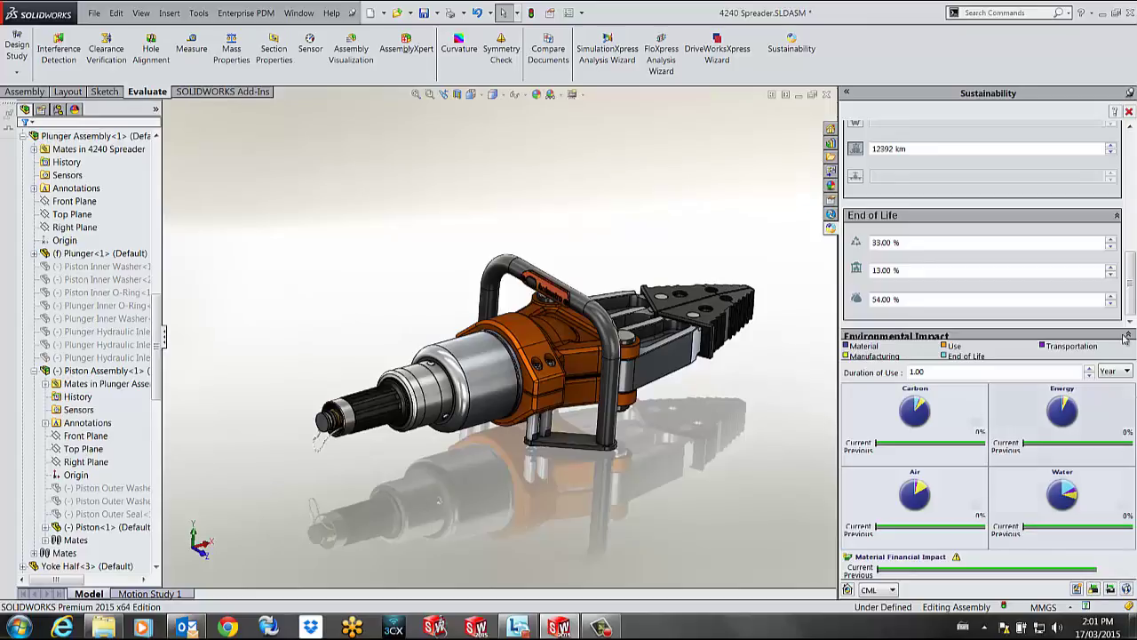
# Set the assembly process region to North America and display the detailed carbon footprint breakdown
pyautogui.moveTo(1131, 298); pyautogui.dragTo(1131, 164)
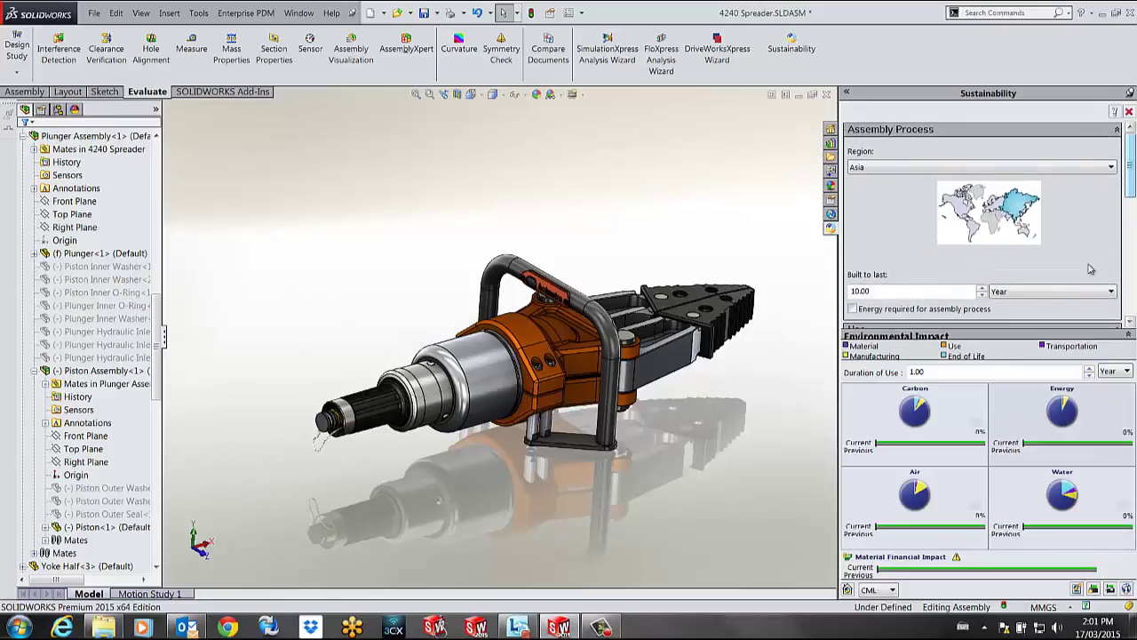
pyautogui.click(877, 169)
pyautogui.click(879, 189)
pyautogui.click(960, 436)
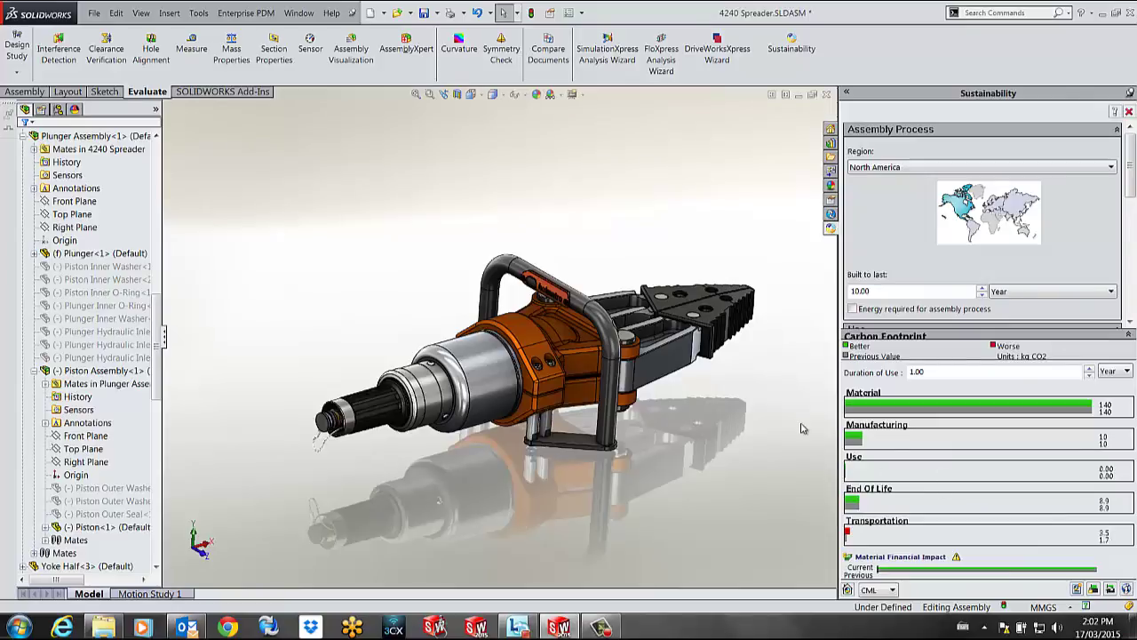
# Set the upper arm's manufacturing process to Sand Casted and its paint option to Powder Coated
pyautogui.moveTo(803, 423); pyautogui.dragTo(662, 307, button='middle')
pyautogui.click(657, 301)
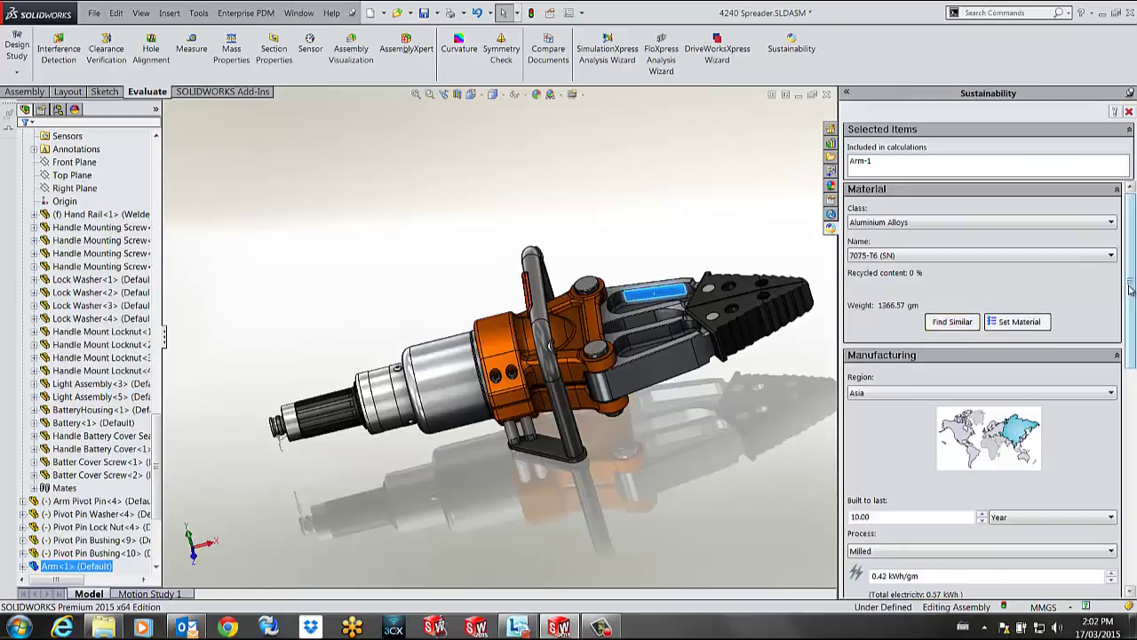
pyautogui.moveTo(1127, 289); pyautogui.dragTo(1132, 344)
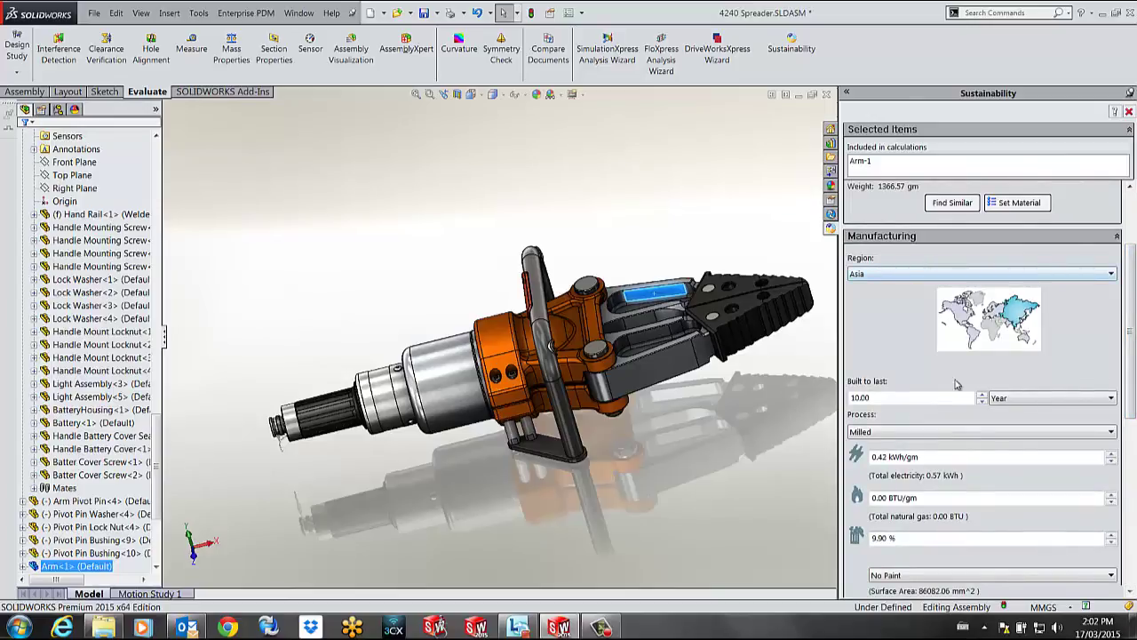
pyautogui.scroll(-3, 1102, 374)
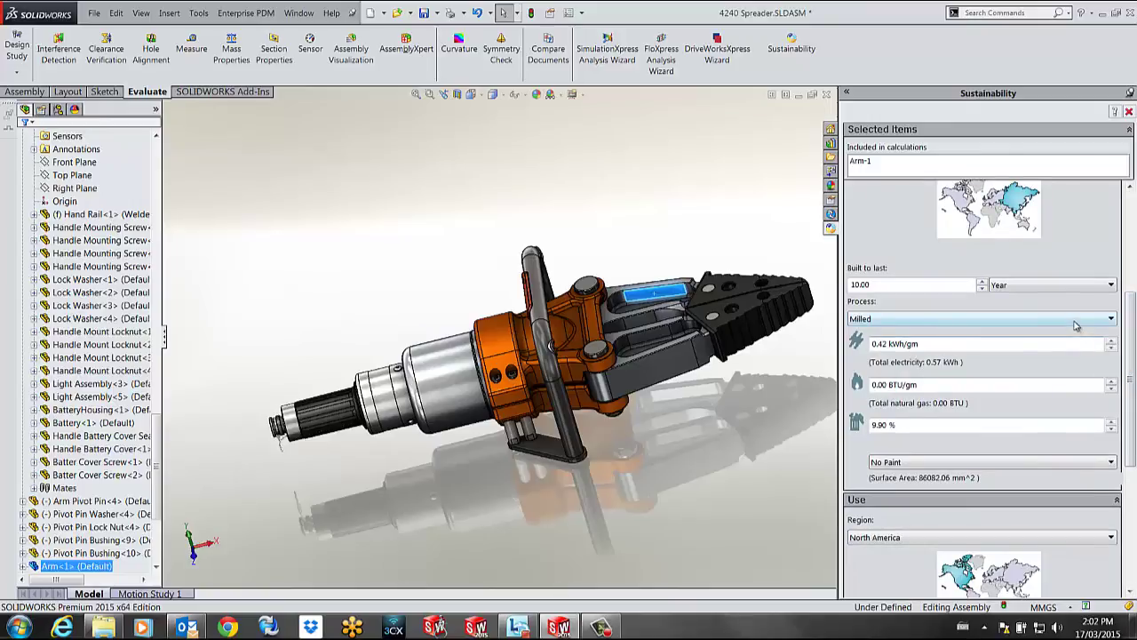
pyautogui.click(1074, 322)
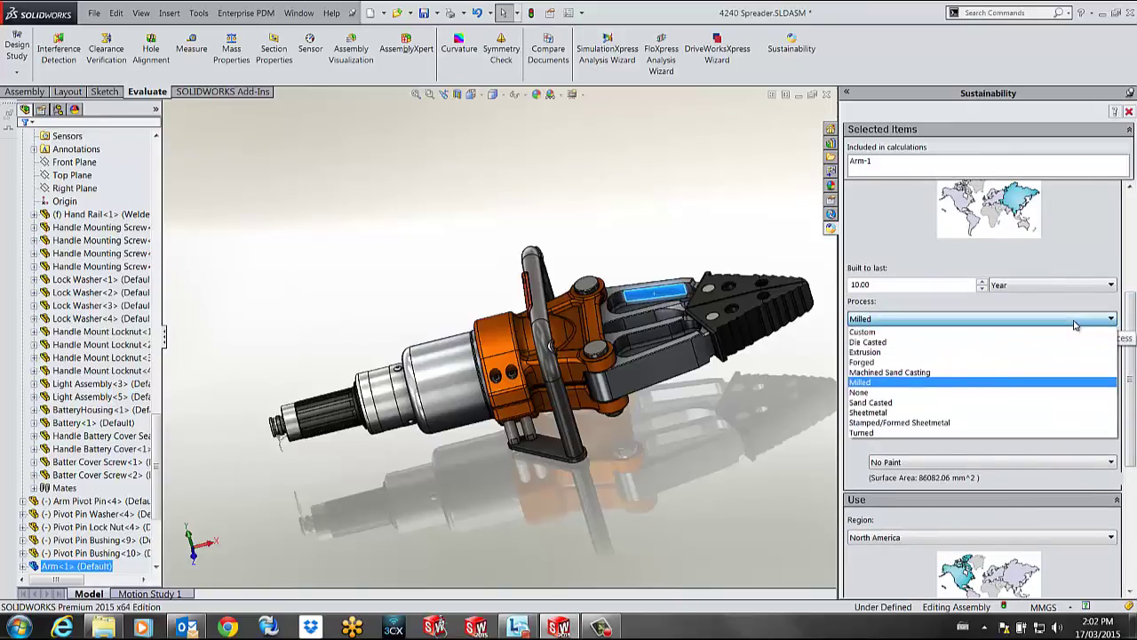
pyautogui.click(988, 405)
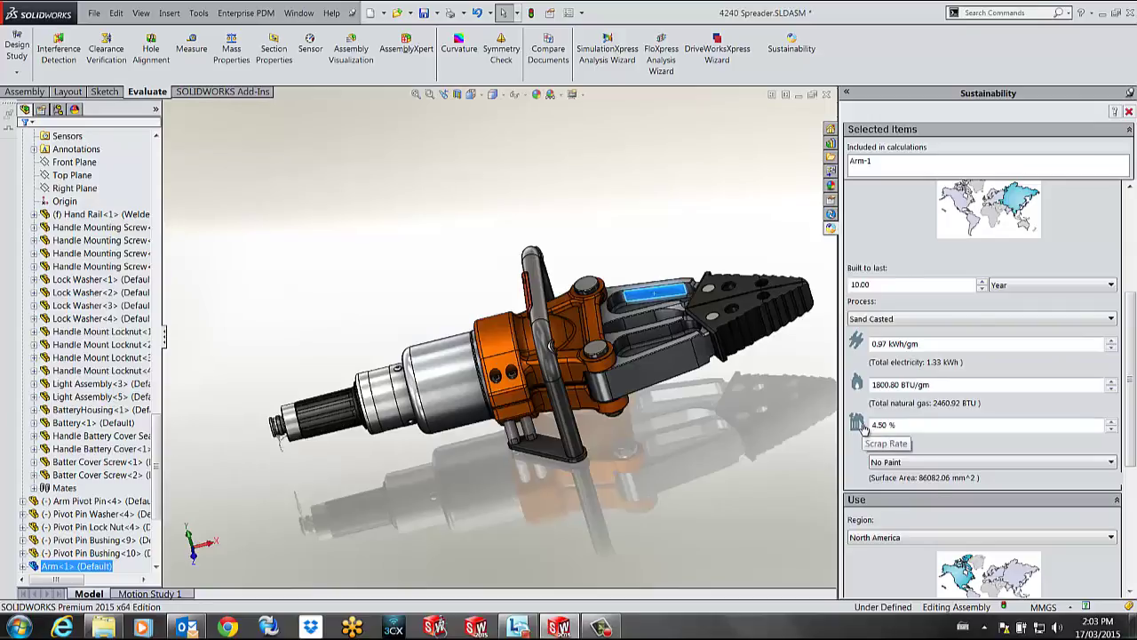
pyautogui.click(957, 465)
pyautogui.click(934, 506)
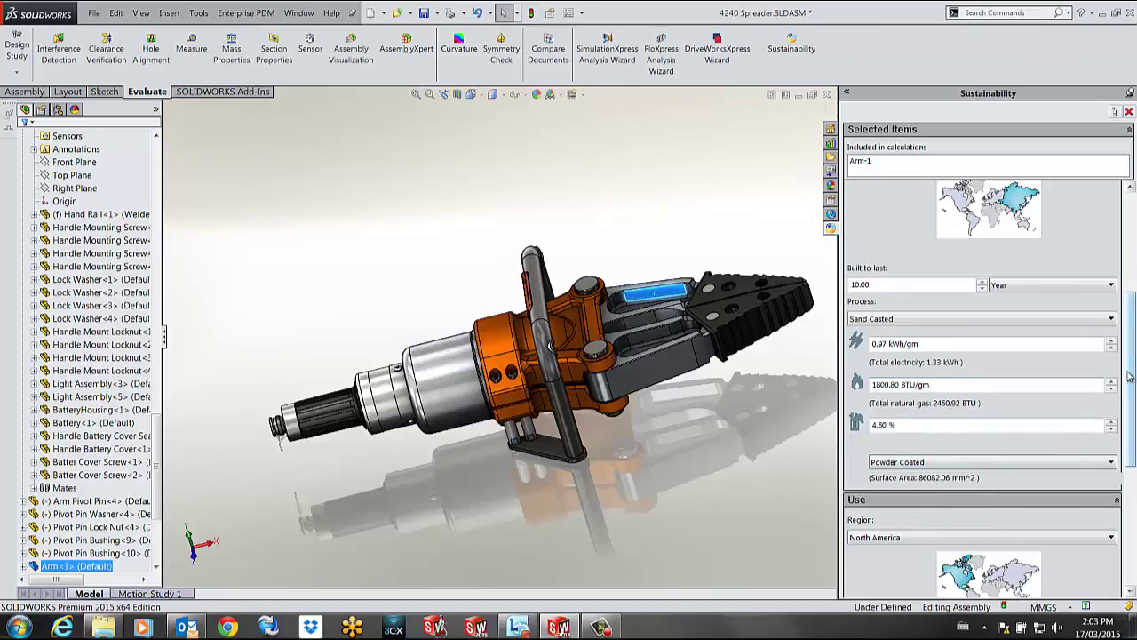
# Clear the arm selection and compare the whole assembly's carbon footprint with the baseline
pyautogui.moveTo(1131, 382); pyautogui.dragTo(1131, 276)
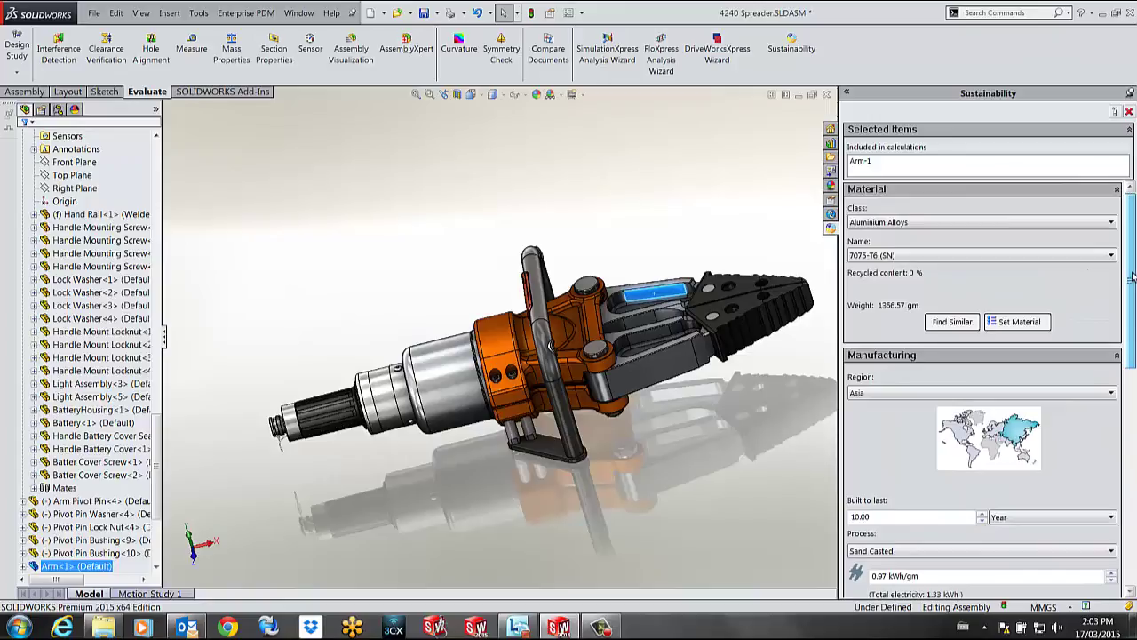
pyautogui.click(606, 222)
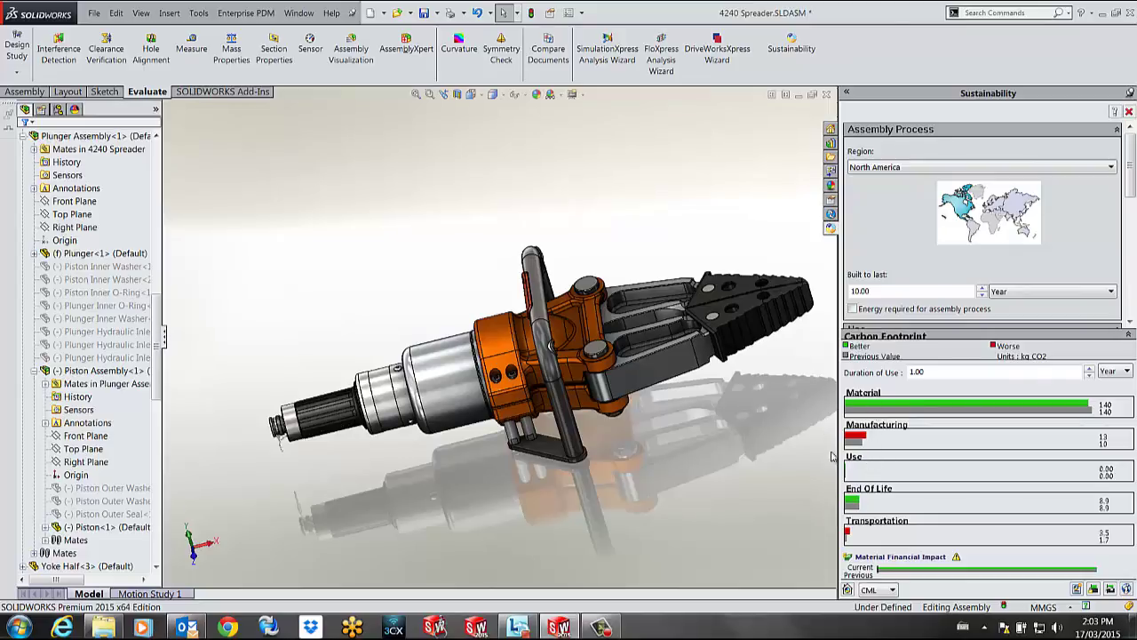
pyautogui.click(1076, 590)
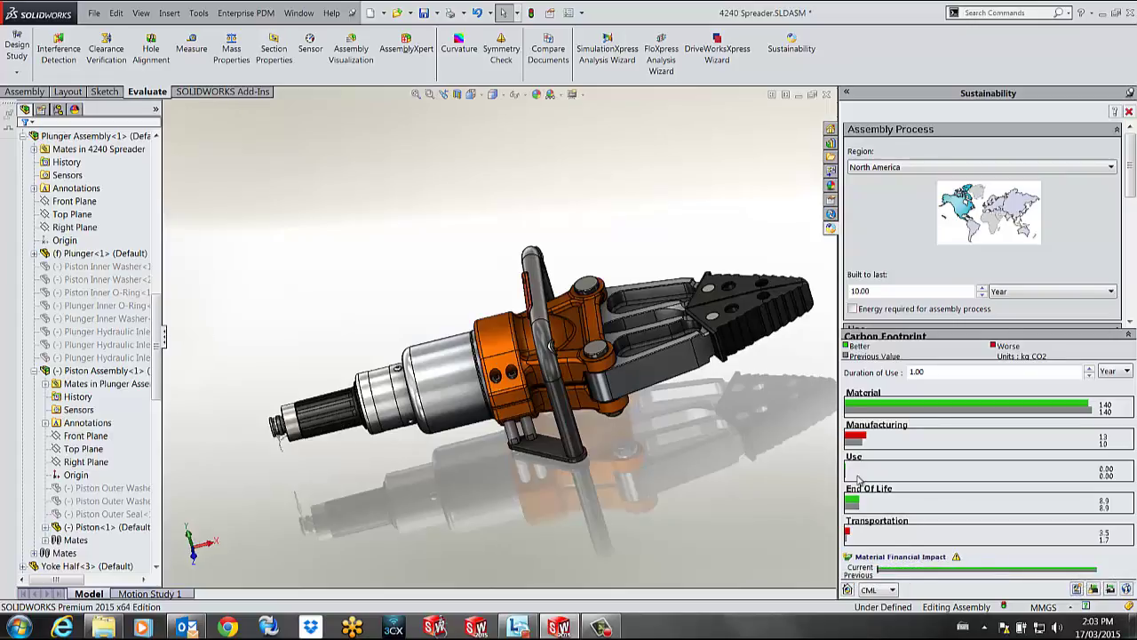